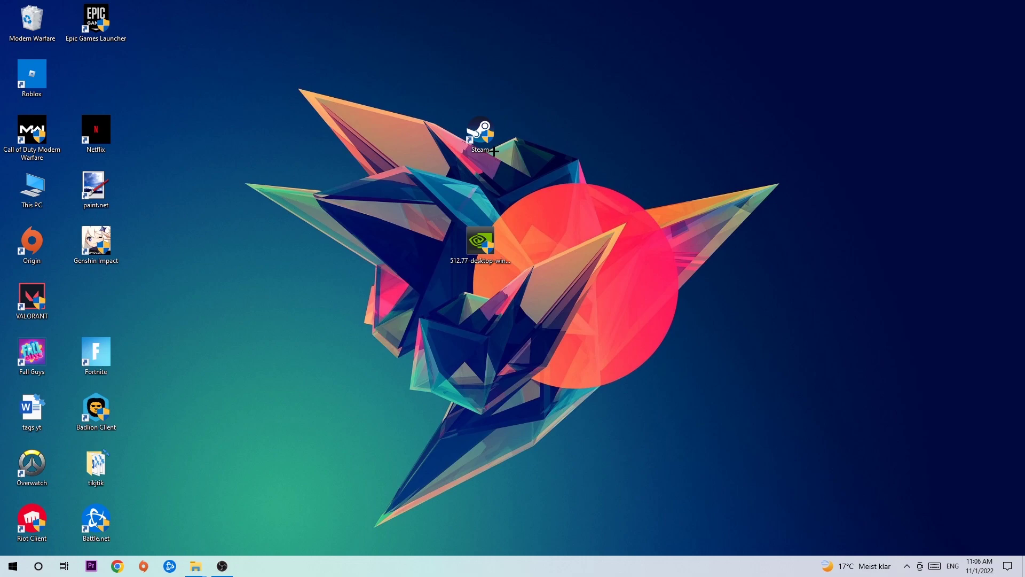
# Step: End the Google Chrome process in a maximized Task Manager, then close Task Manager
pyautogui.rightClick(443, 568)
pyautogui.click(485, 516)
pyautogui.click(351, 38)
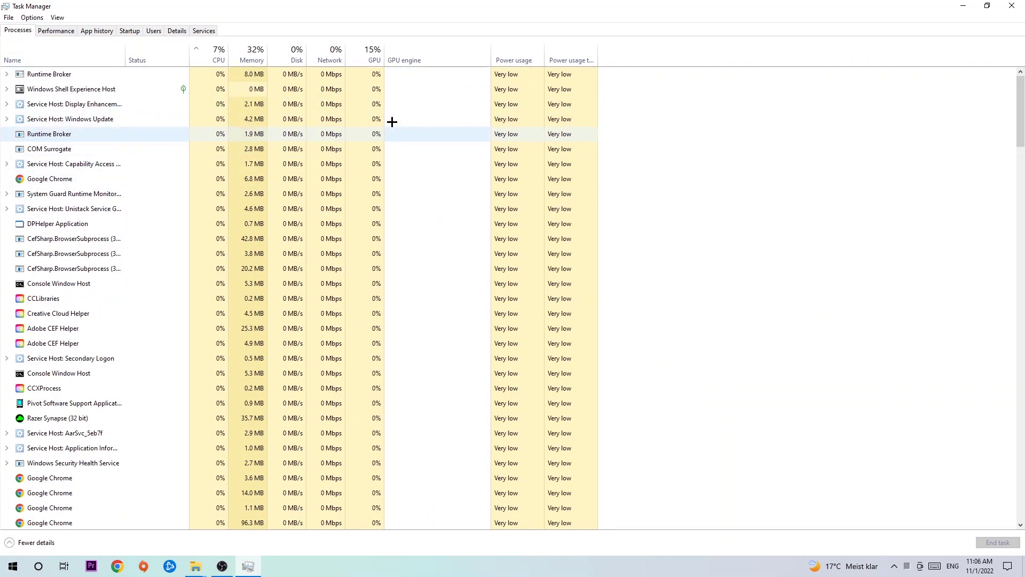
pyautogui.click(96, 178)
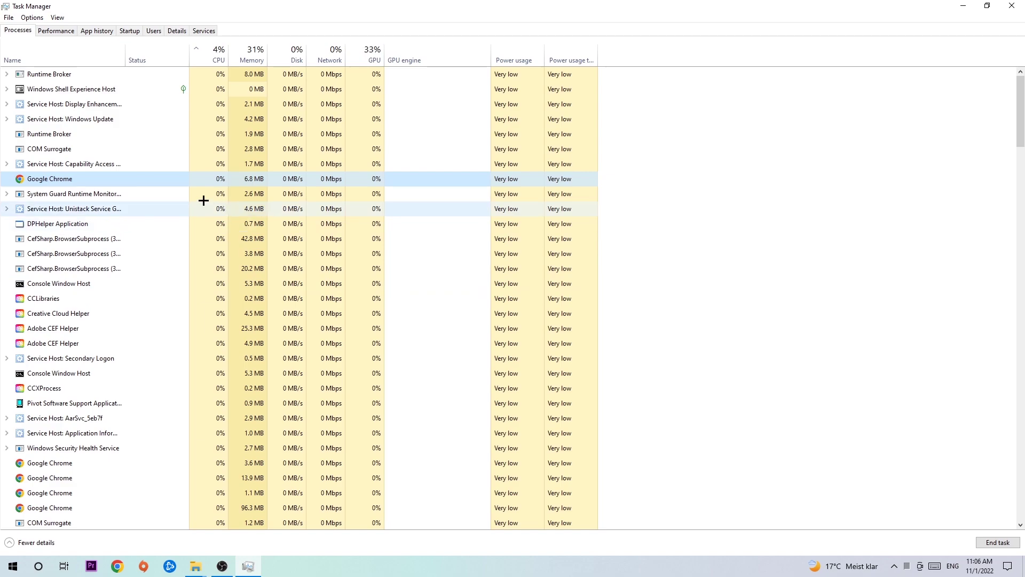
pyautogui.rightClick(128, 179)
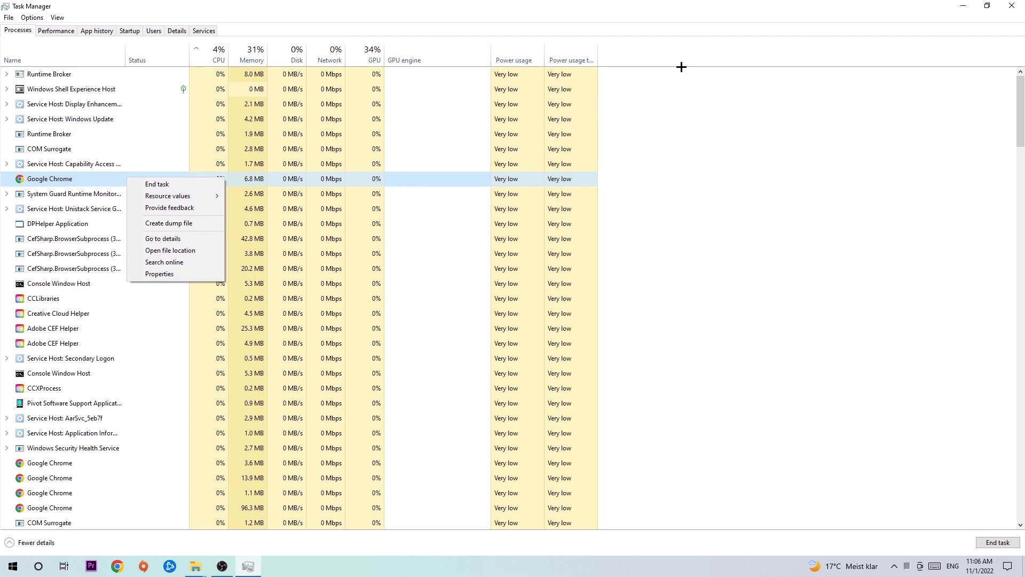
pyautogui.click(1011, 7)
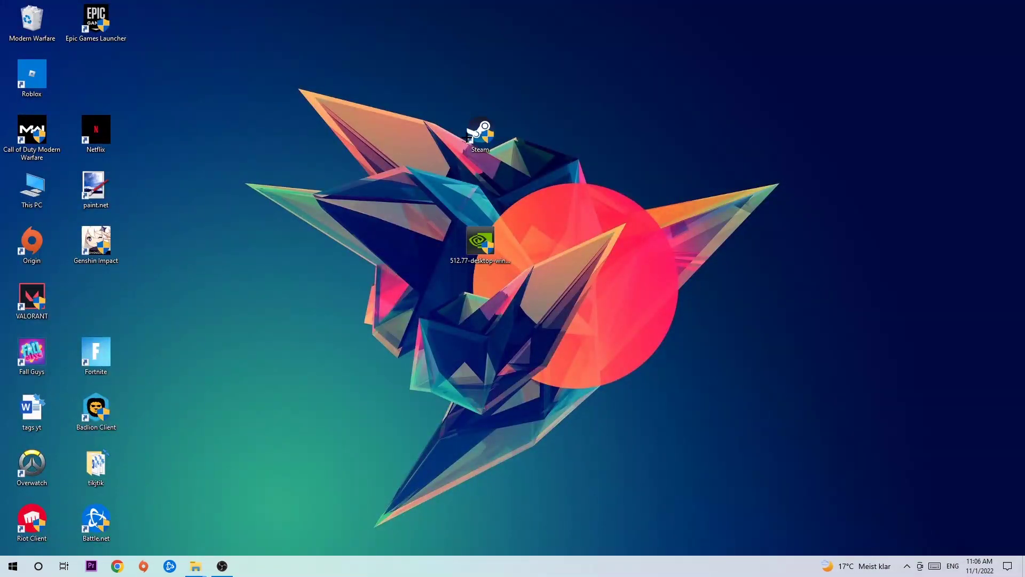
# Step: Try moving the Steam shortcut, return it to its original spot, and dismiss the Start menu
pyautogui.moveTo(481, 135); pyautogui.dragTo(608, 191)
pyautogui.moveTo(608, 191); pyautogui.dragTo(481, 132)
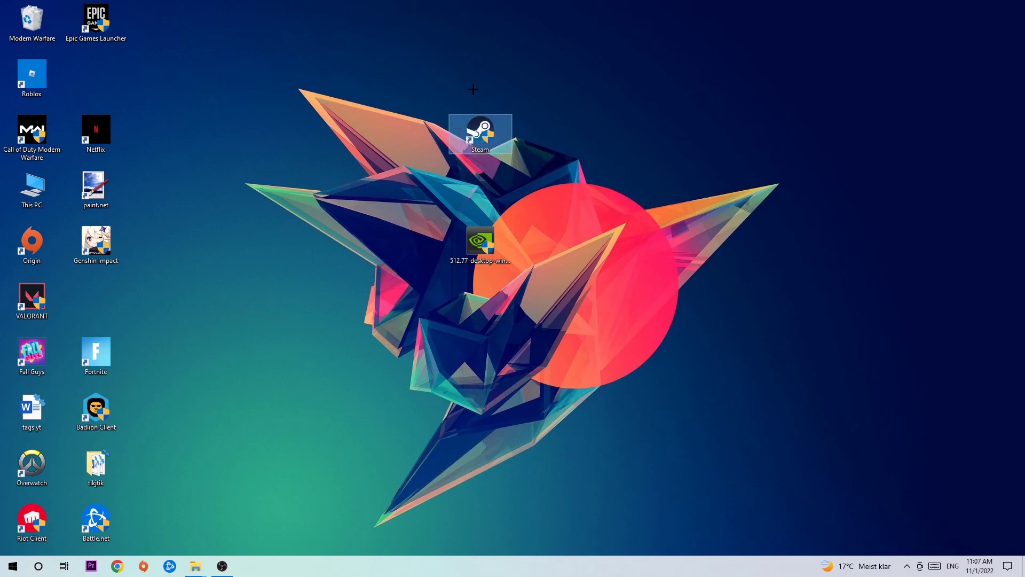
pyautogui.click(473, 89)
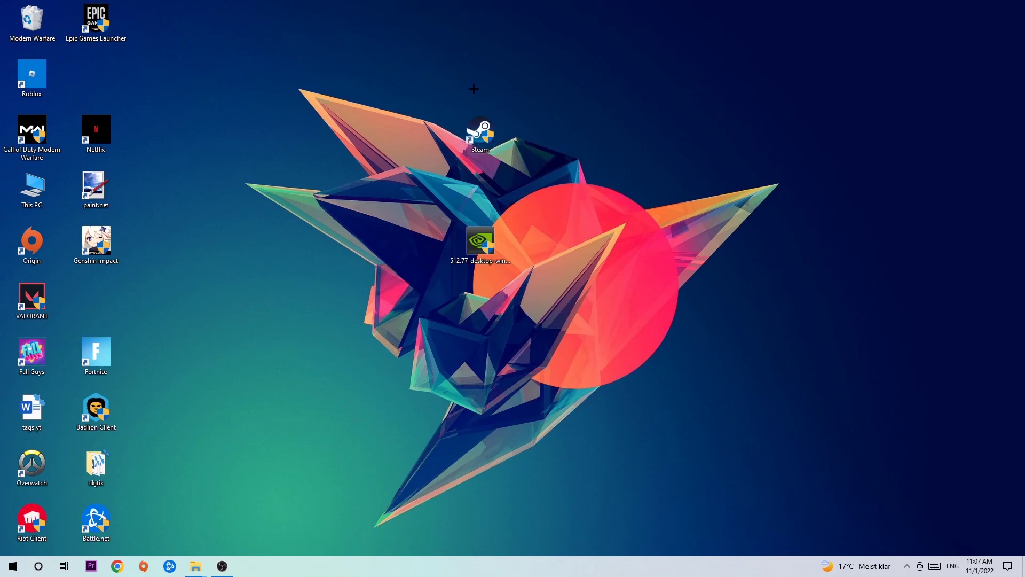
pyautogui.click(12, 567)
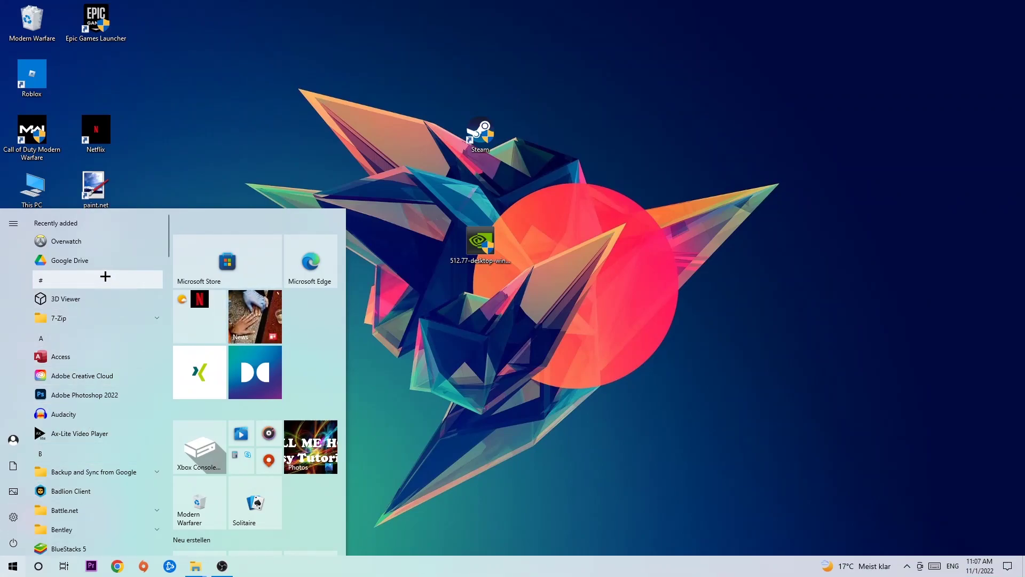
pyautogui.press('Escape')
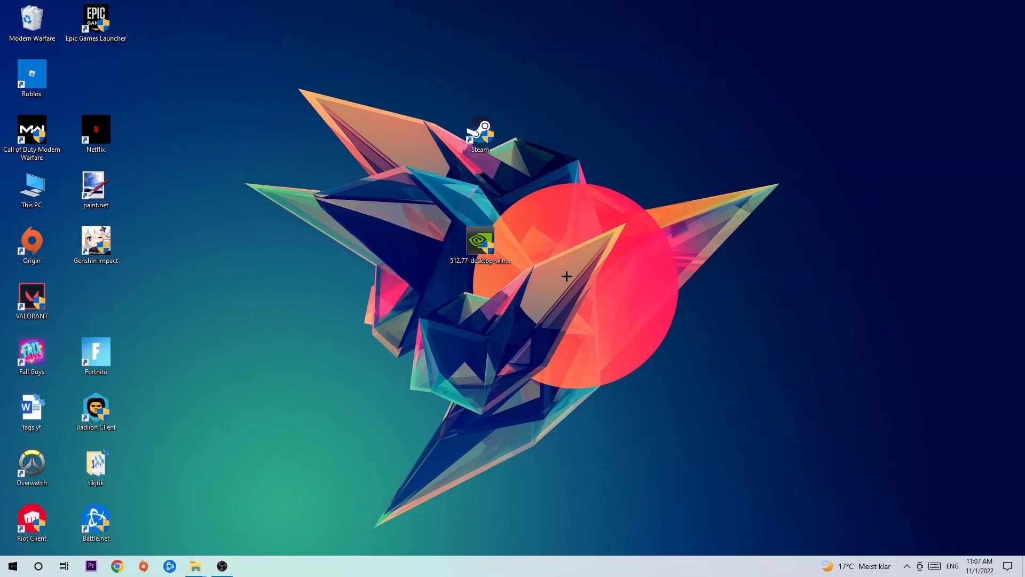
# Step: Nudge the Steam shortcut left, dismiss its context menu, then place it onto the artwork
pyautogui.moveTo(481, 135); pyautogui.dragTo(413, 130)
pyautogui.rightClick(412, 130)
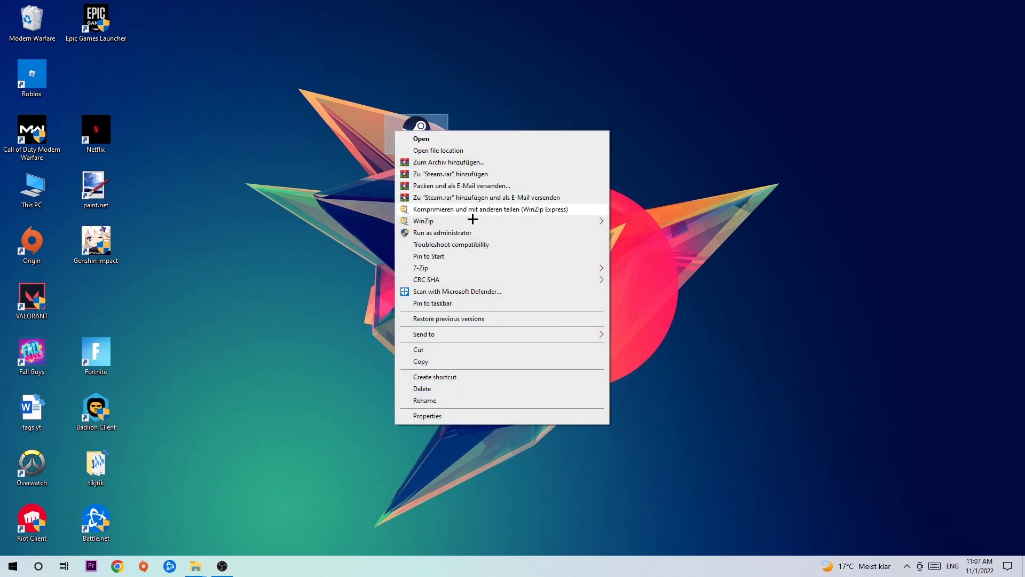
pyautogui.click(473, 236)
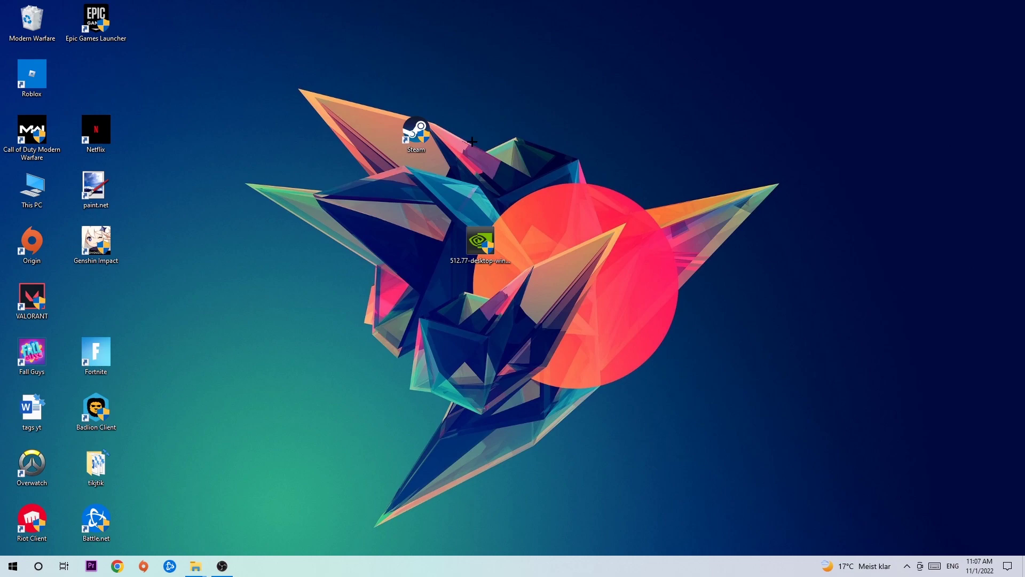
pyautogui.moveTo(416, 132); pyautogui.dragTo(352, 188)
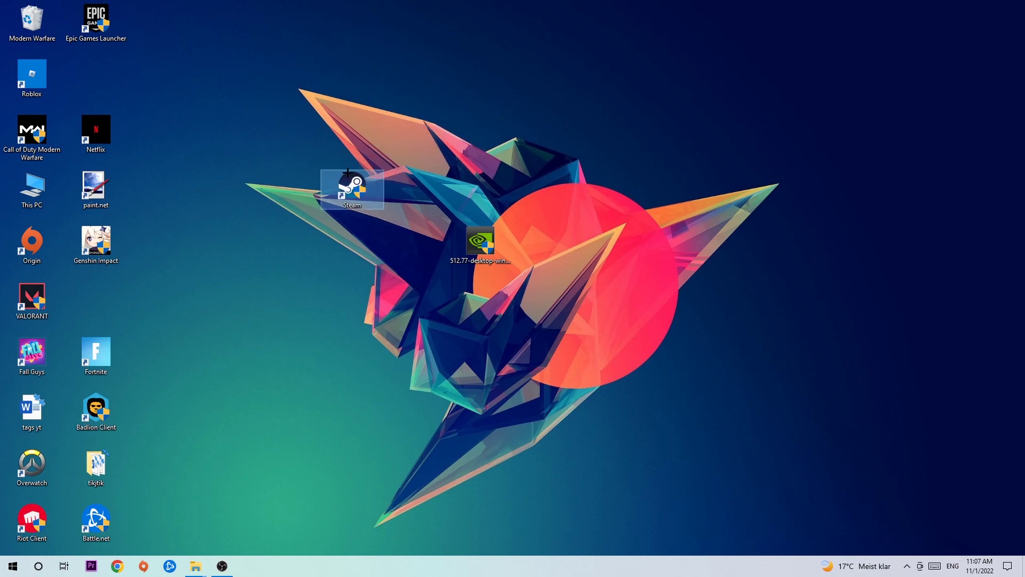
# Step: Set the Steam shortcut's Compatibility properties to Windows 8 mode and run as administrator, then save
pyautogui.rightClick(334, 187)
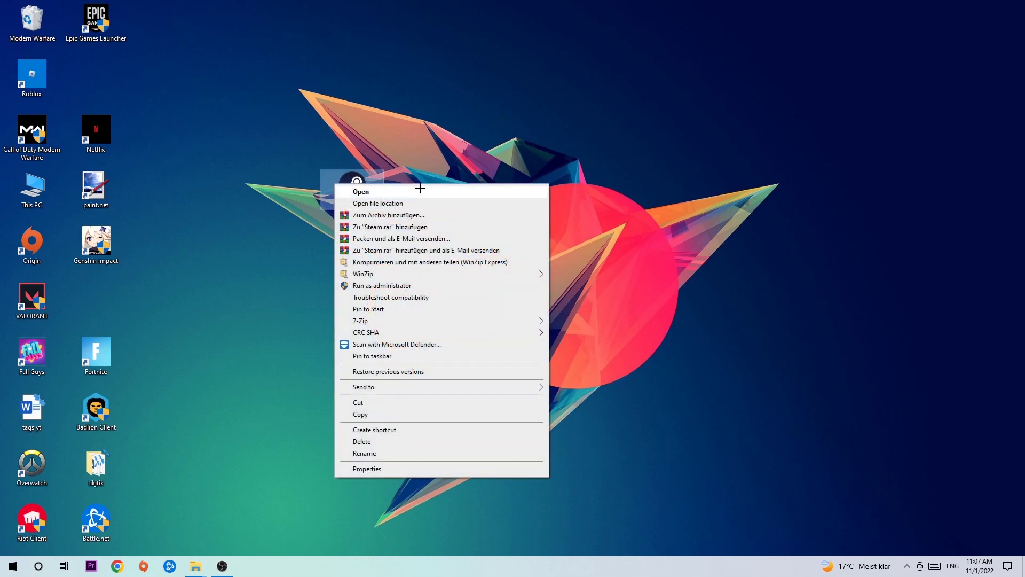
pyautogui.click(388, 469)
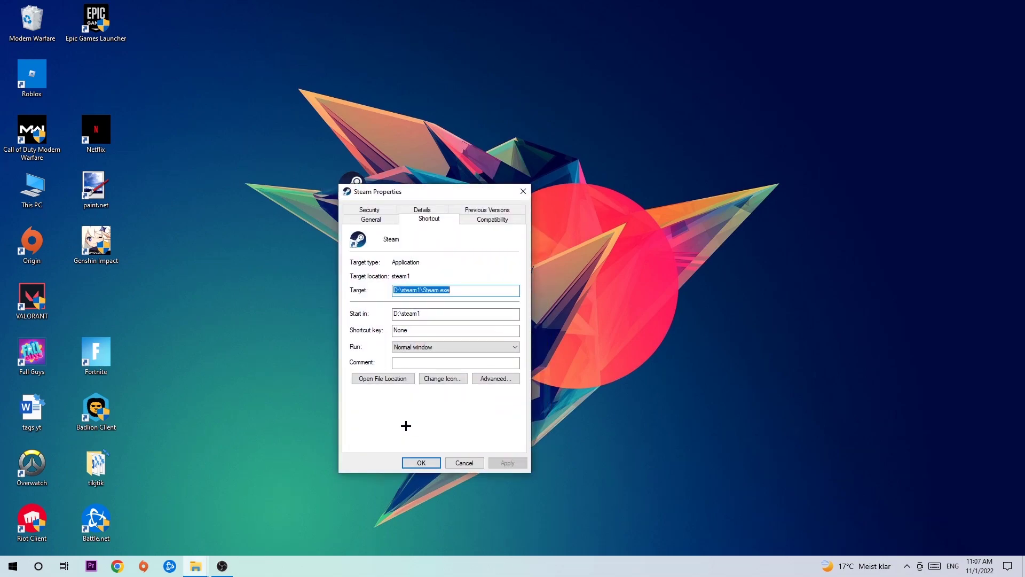
pyautogui.click(491, 220)
pyautogui.moveTo(441, 192); pyautogui.dragTo(352, 143)
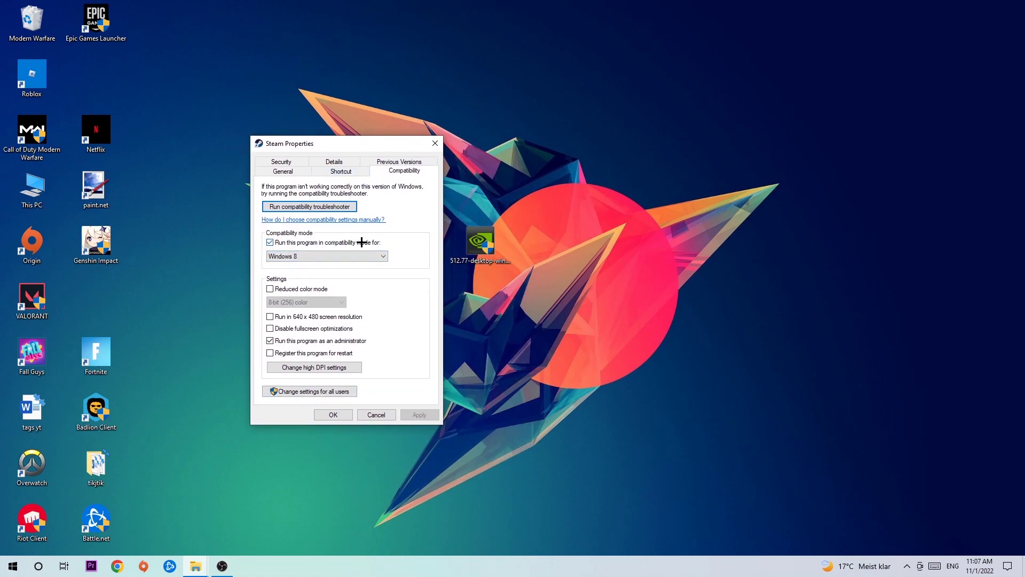
pyautogui.click(381, 255)
pyautogui.click(406, 231)
pyautogui.click(334, 415)
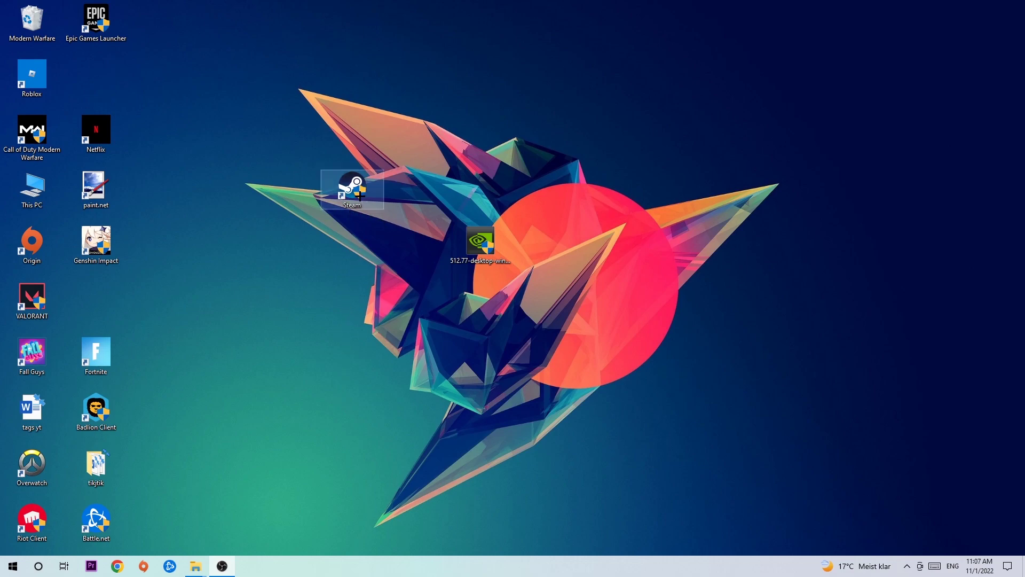
pyautogui.moveTo(357, 196); pyautogui.dragTo(472, 188)
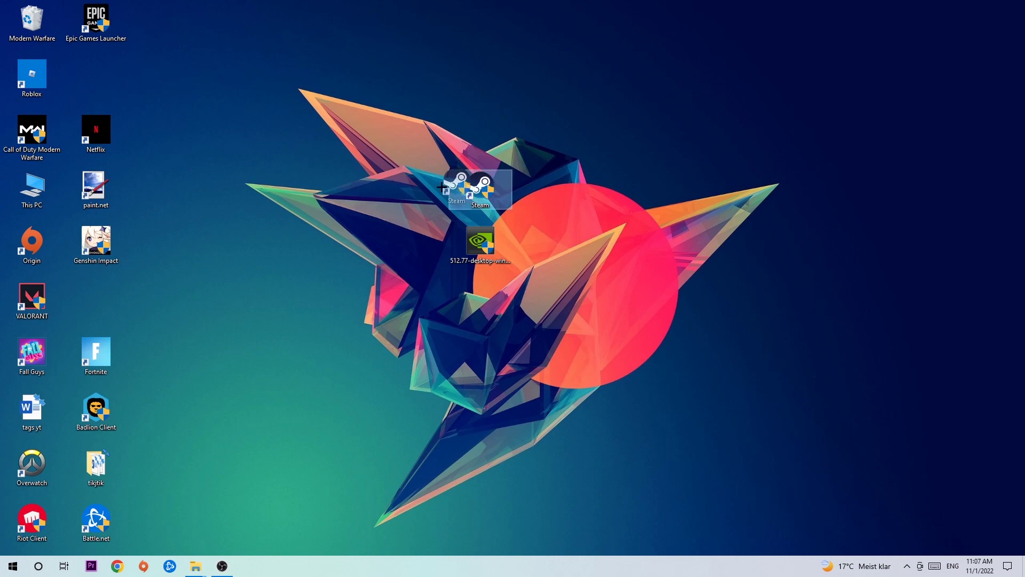
pyautogui.click(364, 133)
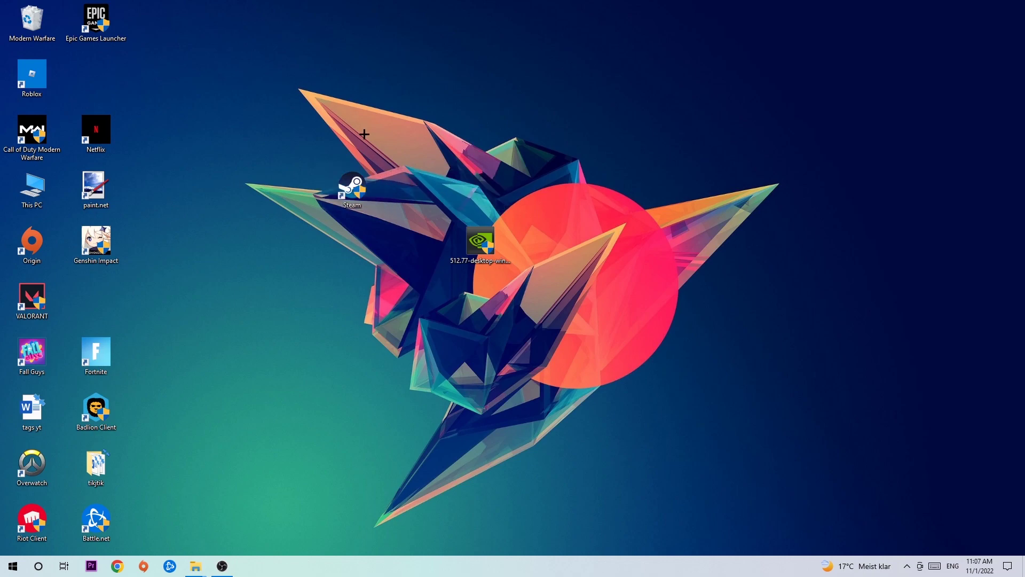